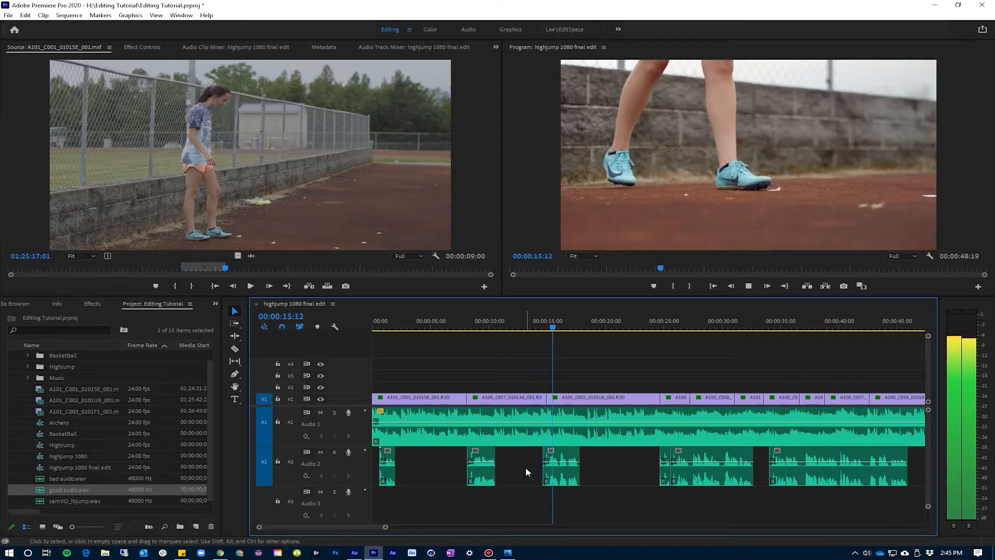
# - Play the sequence from about 24 seconds to hear the voice-over against the music
pyautogui.press('space')
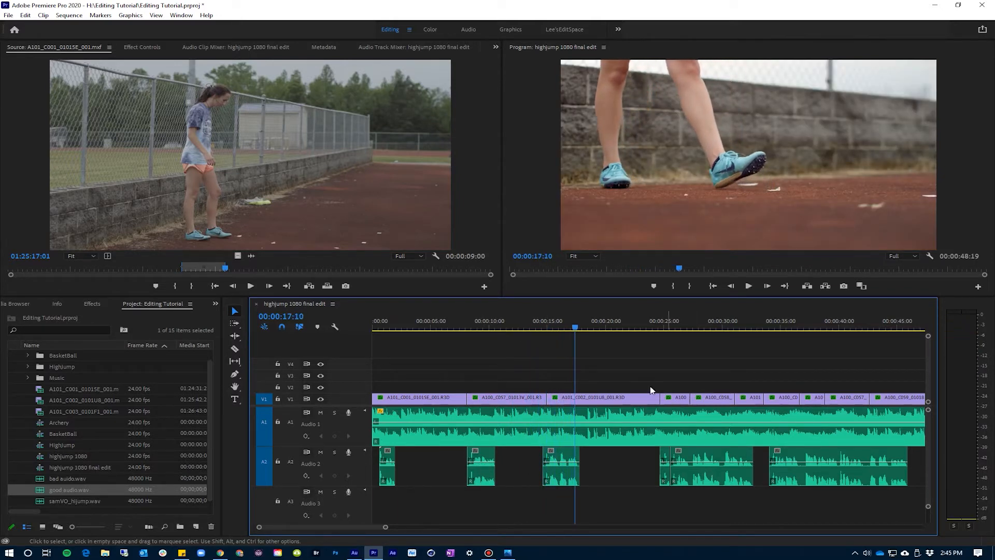
pyautogui.click(657, 327)
pyautogui.press('space')
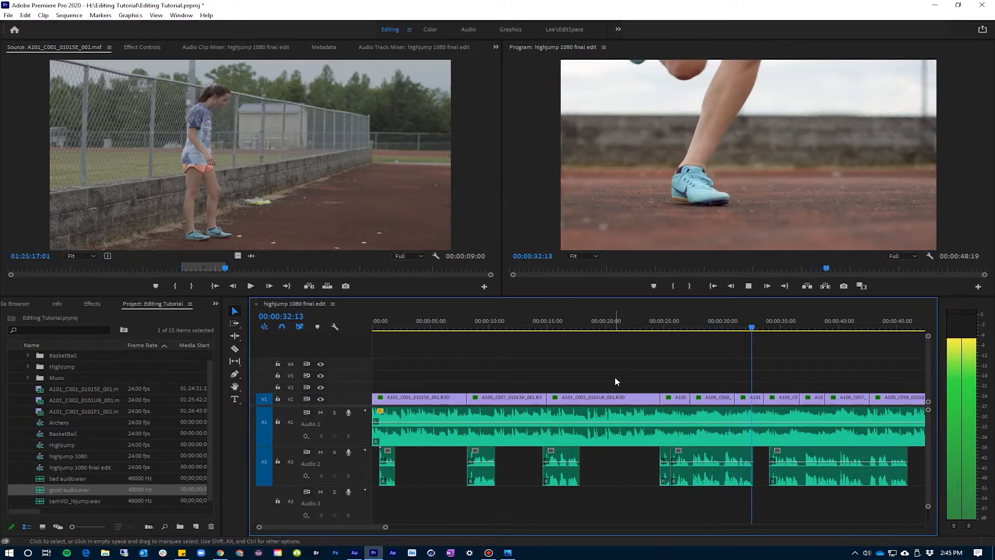
pyautogui.press('space')
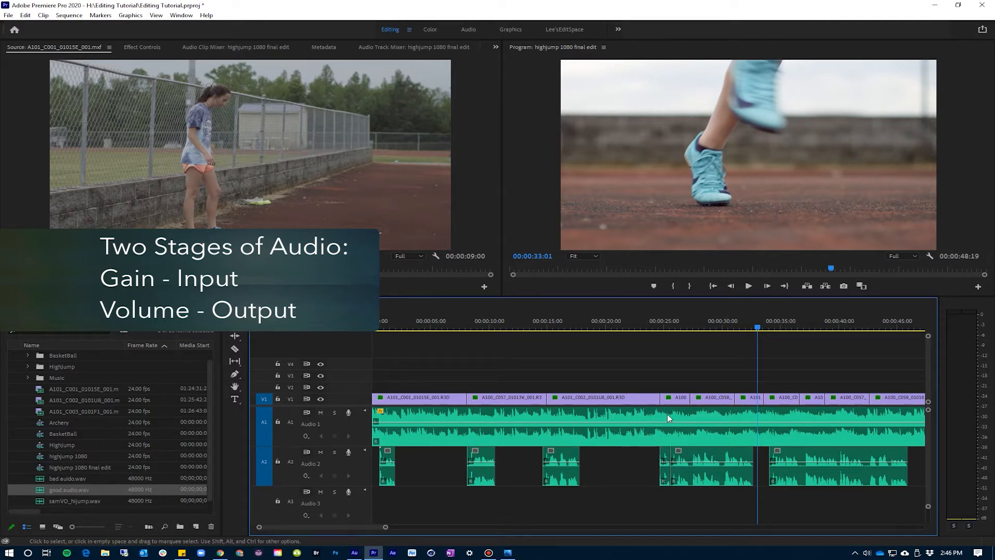
# - Set the audio gain of the music clip on Audio 1 to -6 dB
pyautogui.moveTo(648, 422)
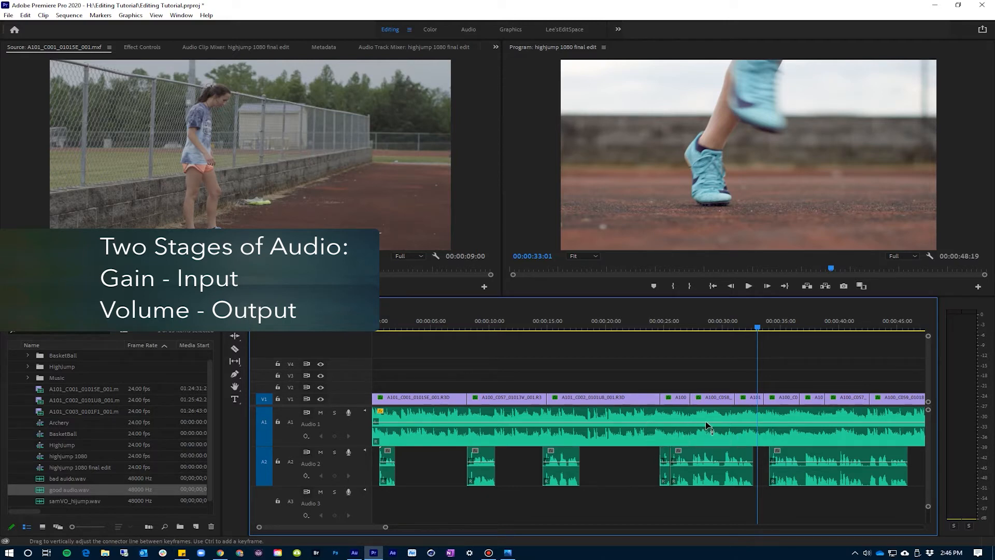
pyautogui.rightClick(620, 416)
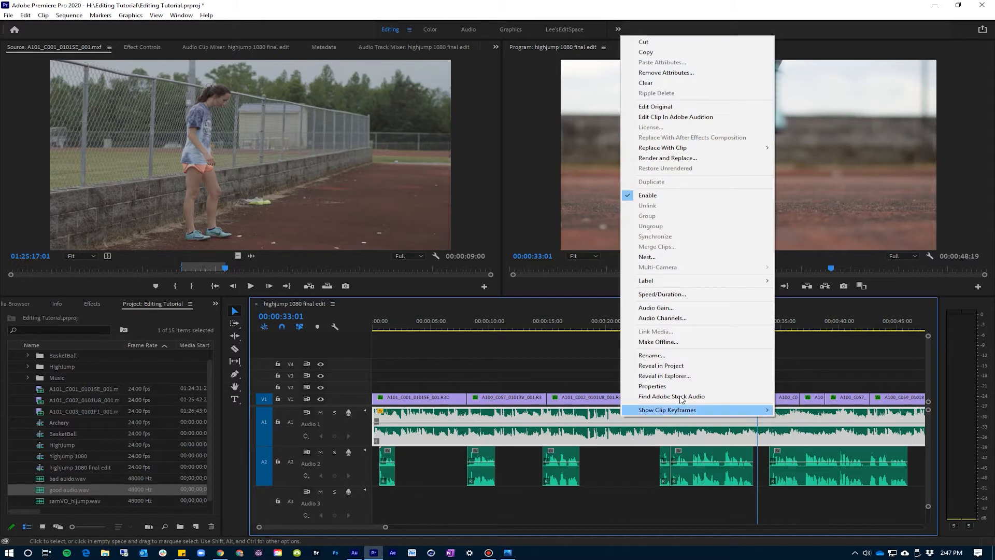
pyautogui.click(673, 308)
pyautogui.moveTo(478, 238); pyautogui.dragTo(516, 281)
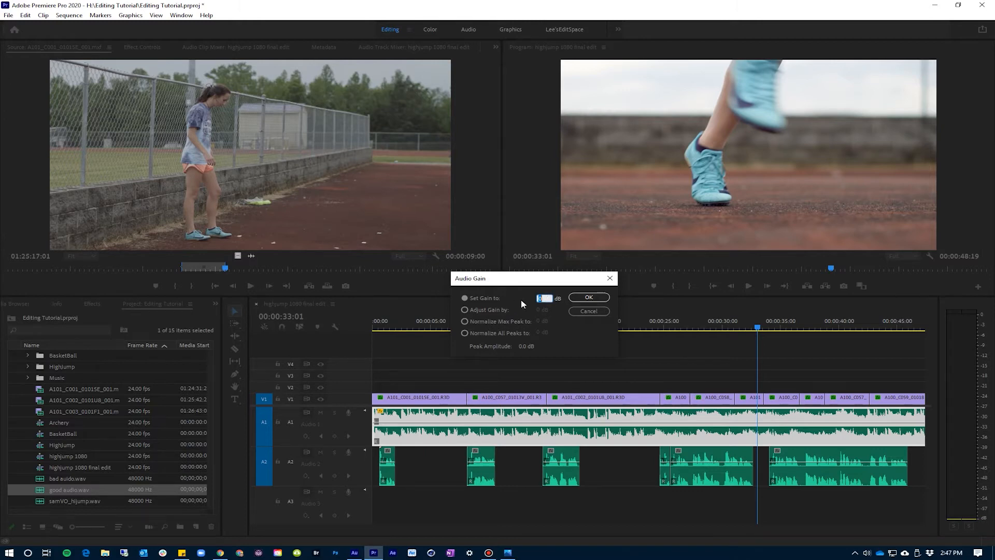
pyautogui.write('-6')
pyautogui.press('Return')
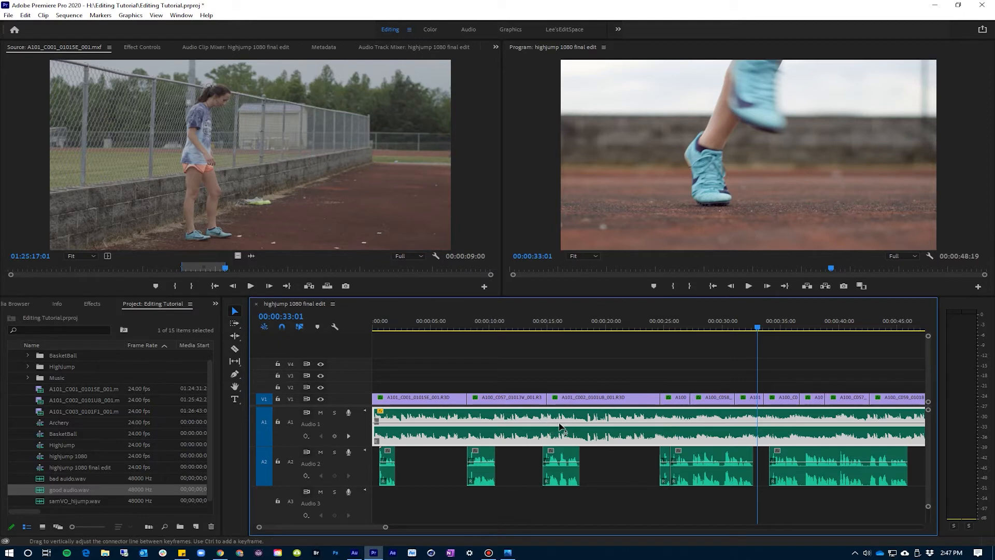
# - Play the sequence from about 19 seconds to check the music level on the audio meters
pyautogui.click(591, 328)
pyautogui.press('space')
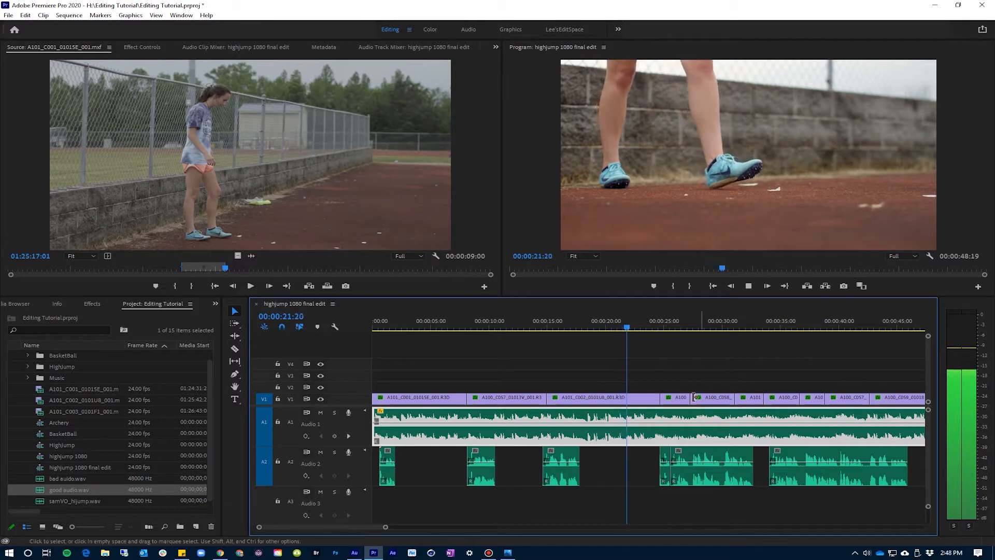
pyautogui.press('space')
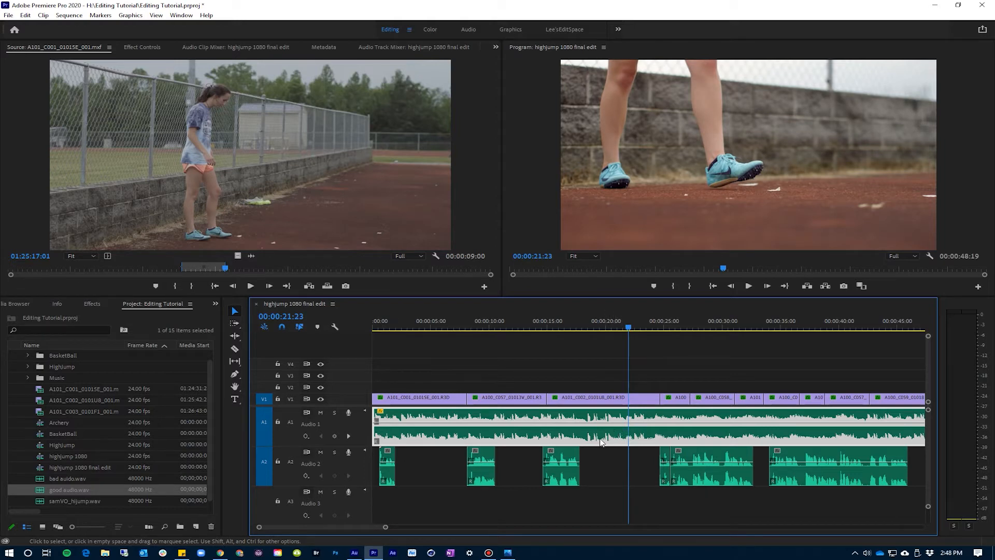
# - Mute Audio 1 and play the voice-over clips on Audio 2 on their own
pyautogui.click(561, 454)
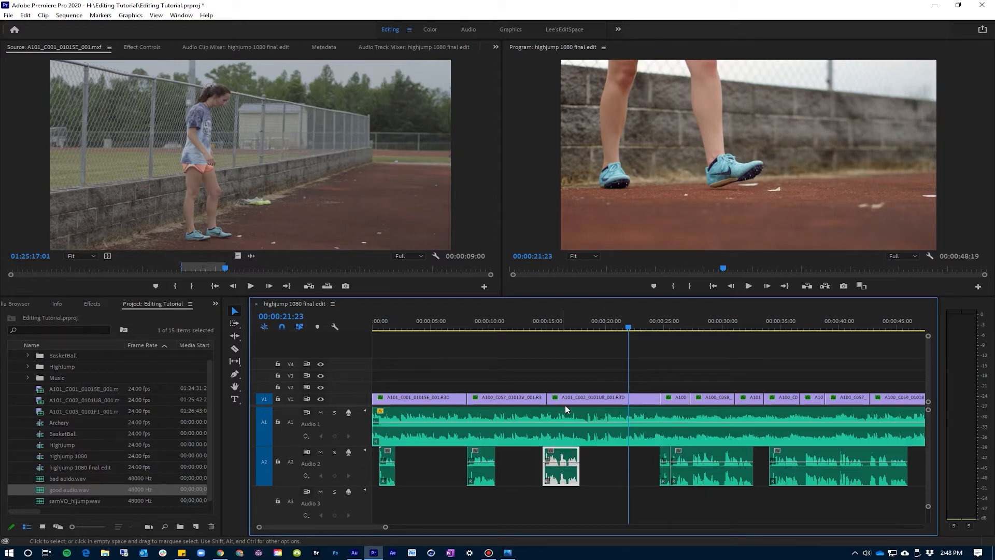
pyautogui.press('Down')
pyautogui.click(320, 412)
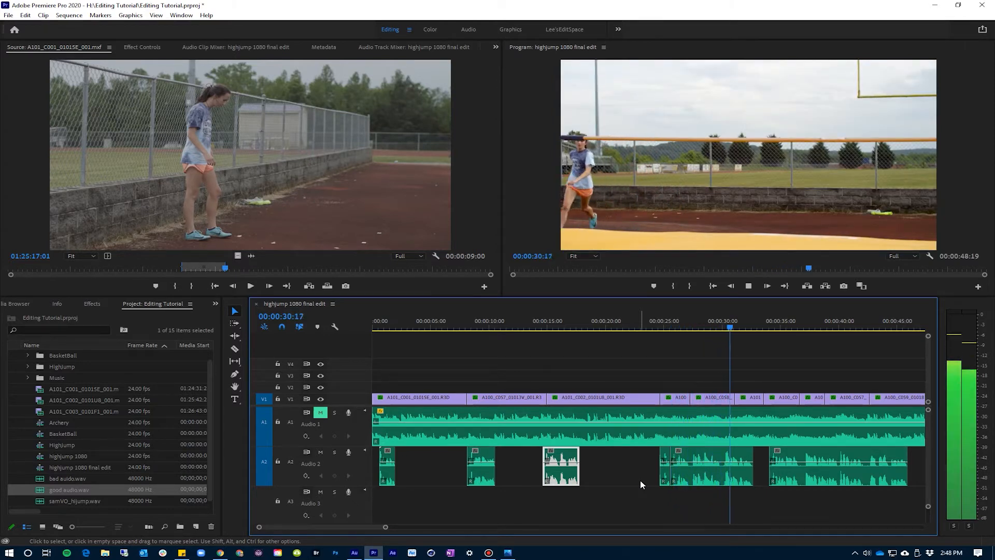
pyautogui.press('space')
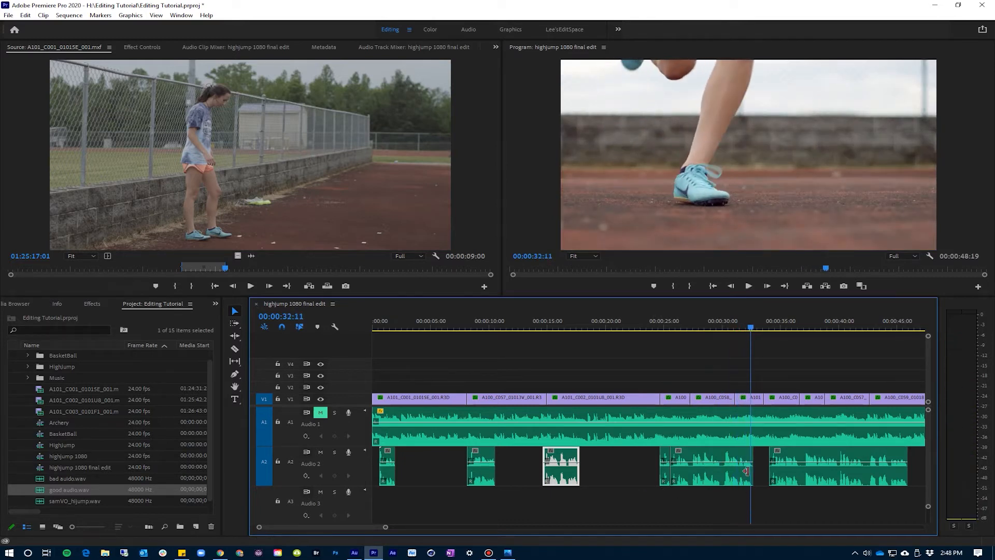
# - Normalize all peaks of the Audio 2 voice-over clip that ends near 32 seconds, and play it back
pyautogui.rightClick(703, 473)
pyautogui.click(733, 360)
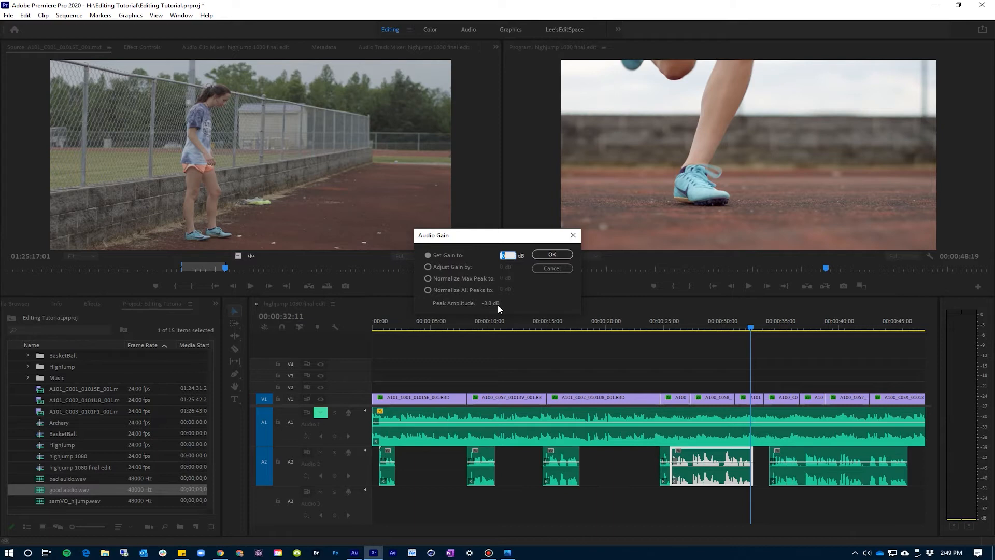
pyautogui.click(472, 295)
pyautogui.click(456, 291)
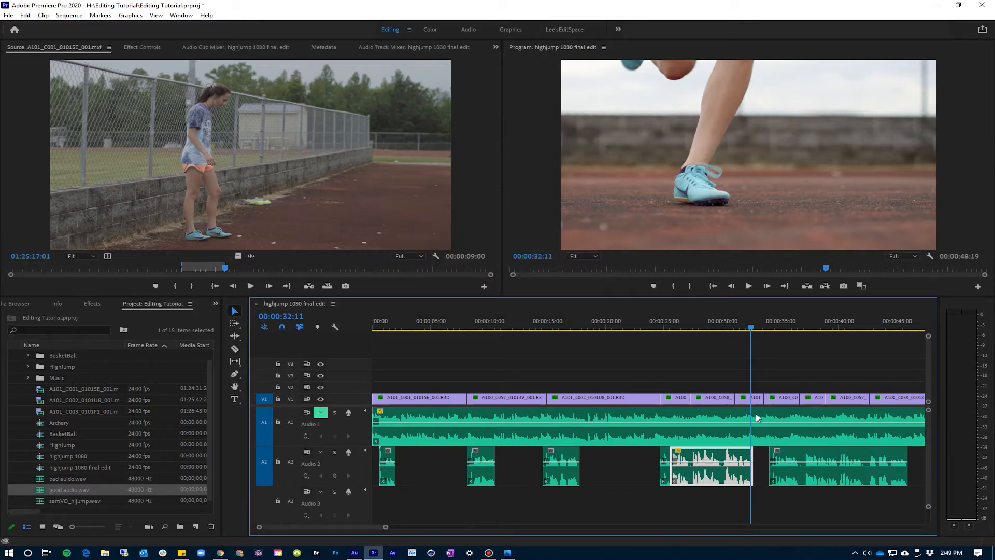
pyautogui.click(684, 327)
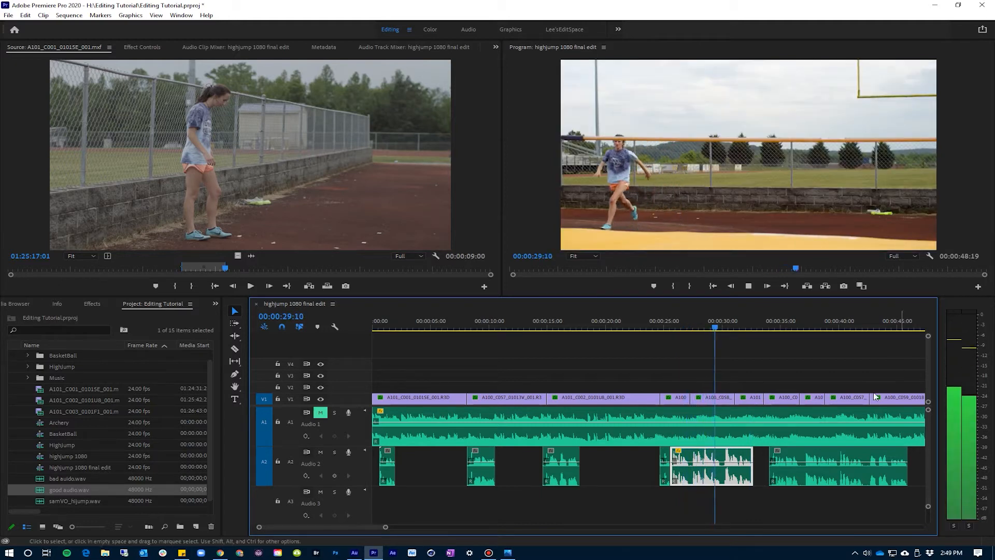
pyautogui.press('space')
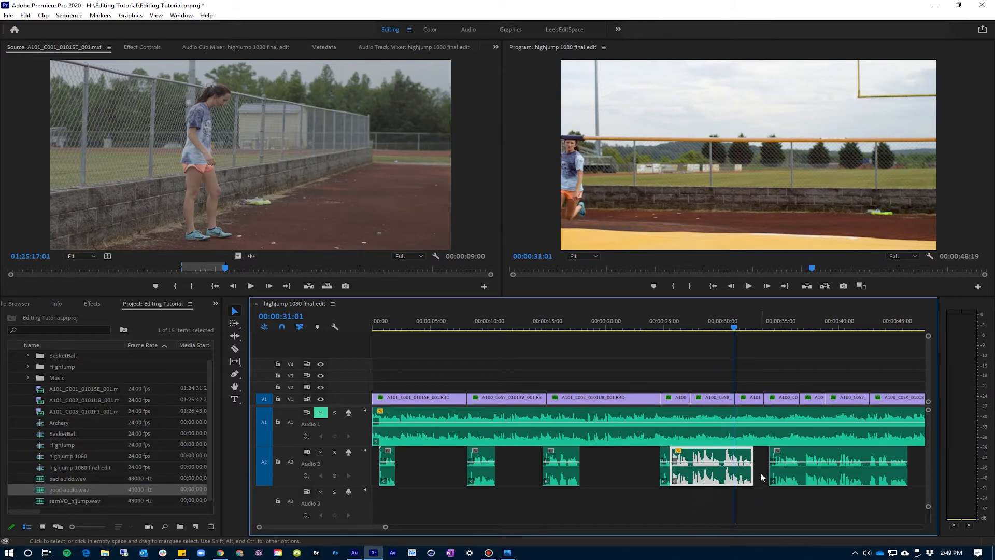
# - Select all voice-over clips on Audio 2 and normalize all their peaks with Audio Gain
pyautogui.hscroll(2, 760, 473)
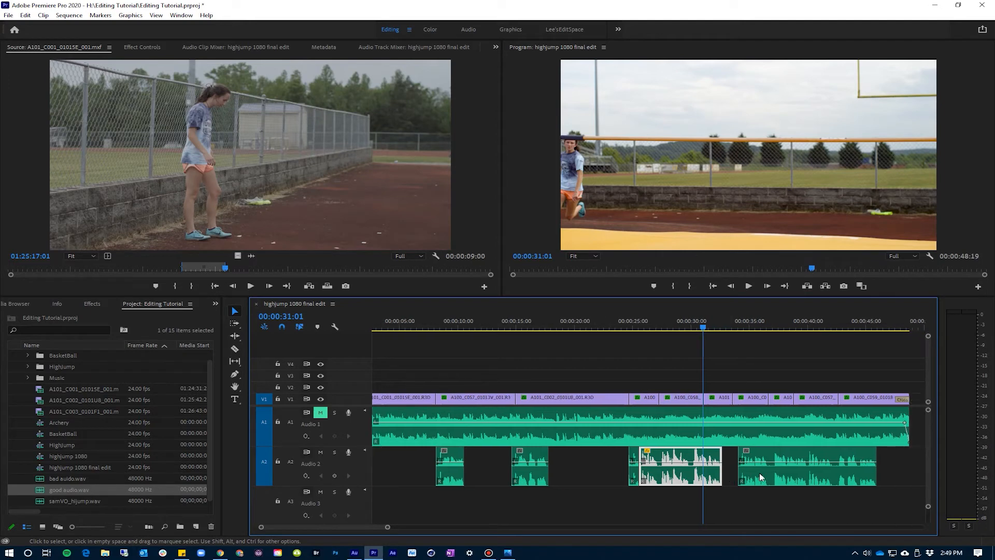
pyautogui.hscroll(-1, 839, 466)
pyautogui.moveTo(906, 463); pyautogui.dragTo(356, 475)
pyautogui.rightClick(488, 479)
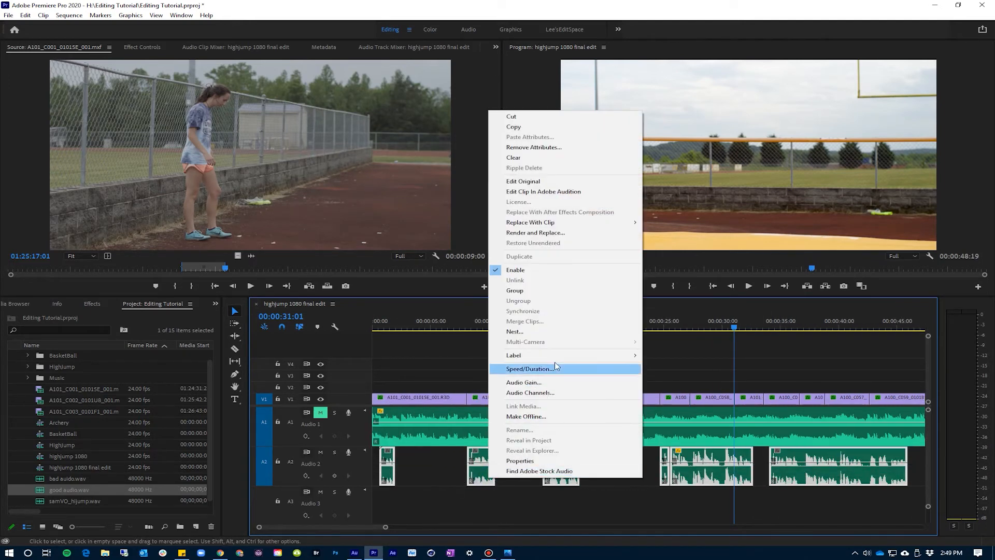
pyautogui.click(555, 383)
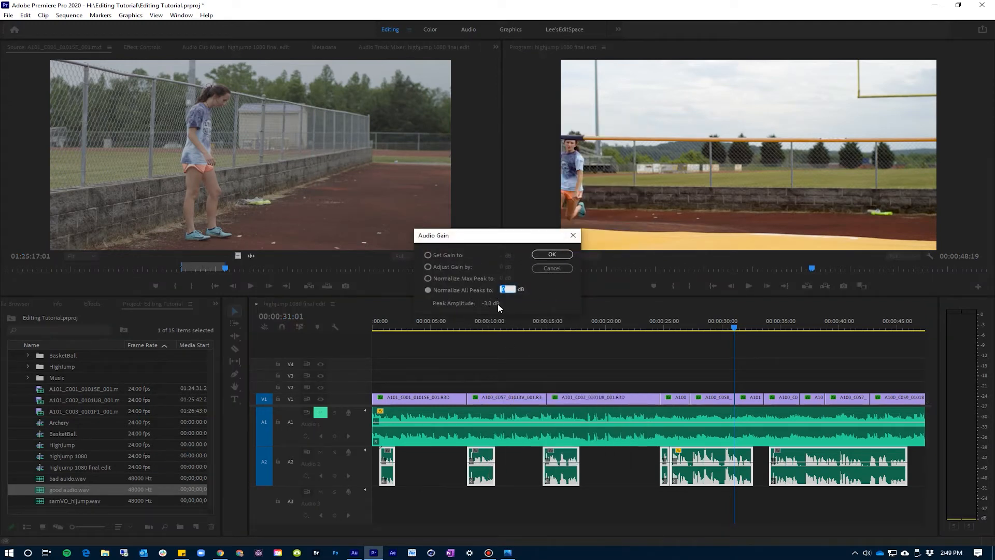
pyautogui.click(554, 254)
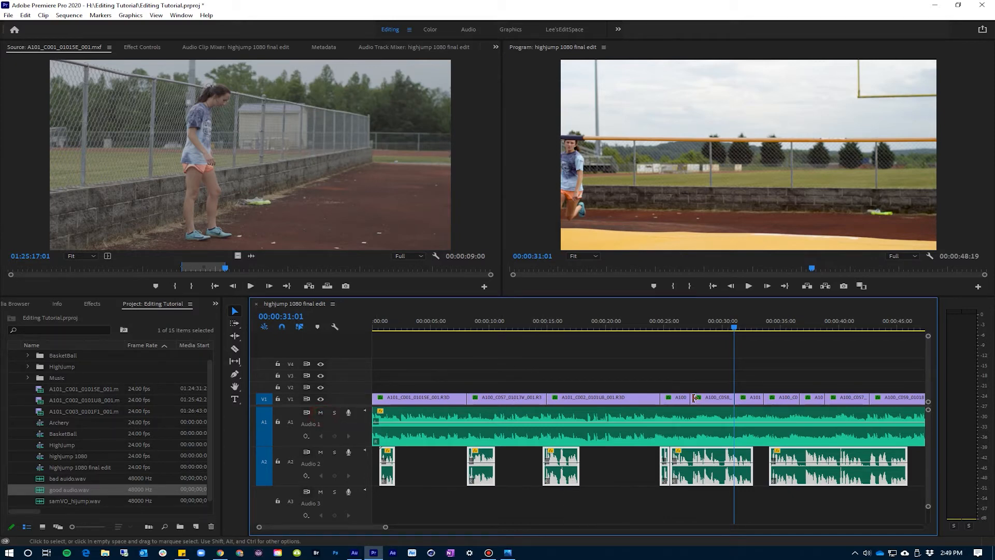
# - Play the sequence from about 24 seconds with Audio 1 unmuted to check the voice-over against the music
pyautogui.click(652, 330)
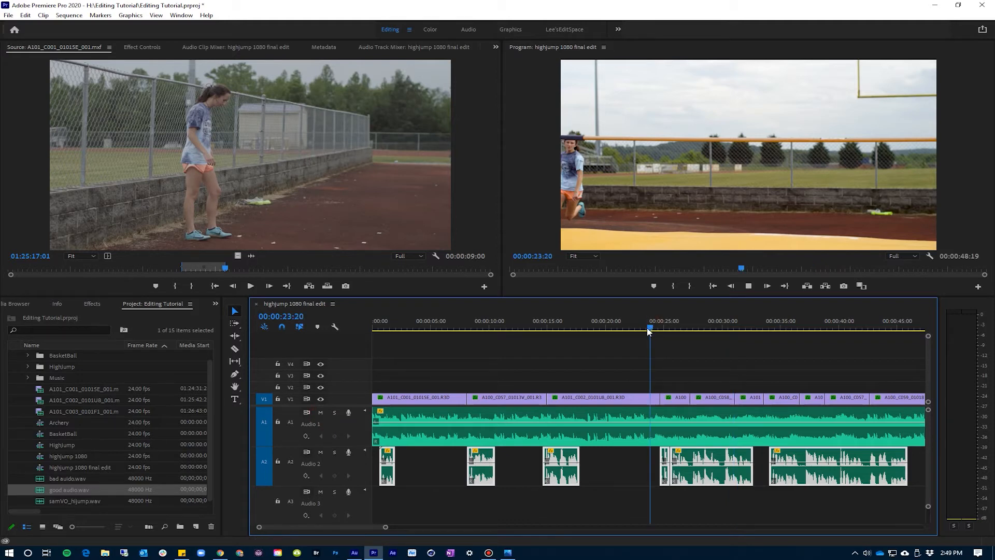
pyautogui.press('space')
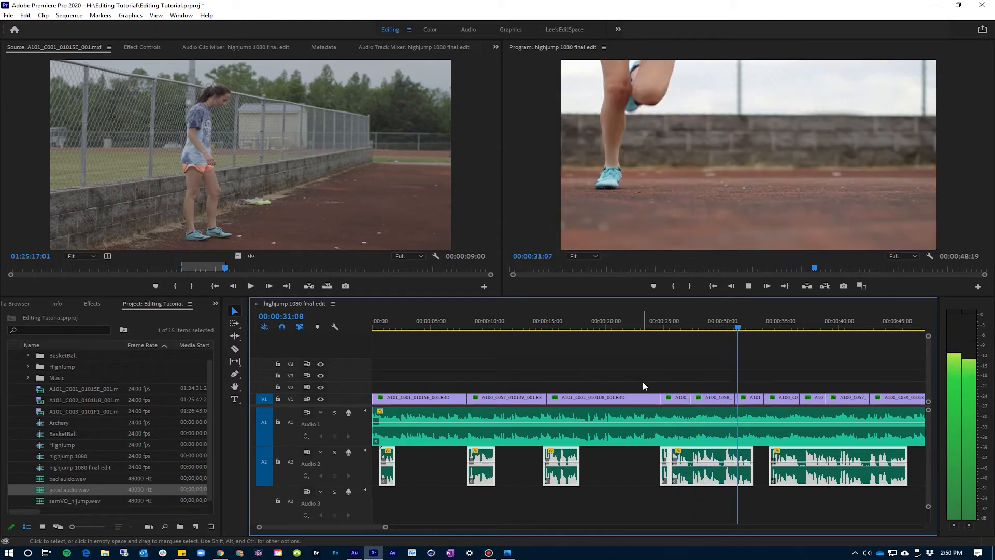
pyautogui.press('space')
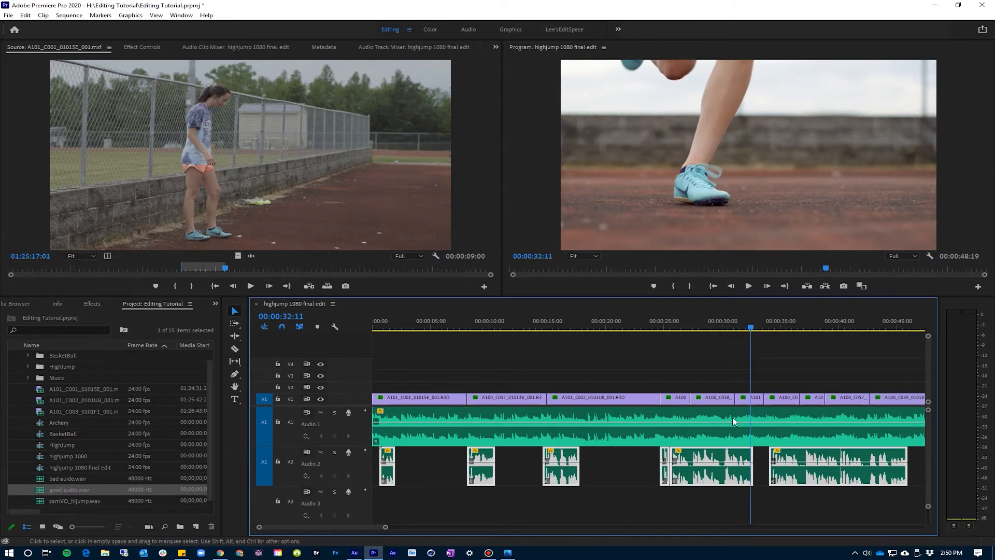
# - Open the Audio Track Mixer for the highjump 1080 final edit sequence and expand its effects and sends area
pyautogui.click(698, 416)
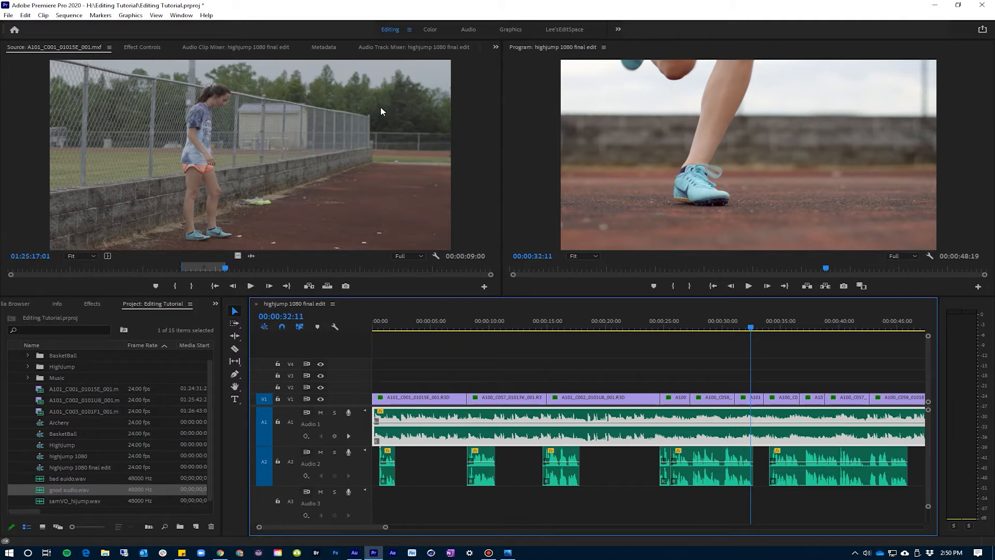
pyautogui.click(389, 48)
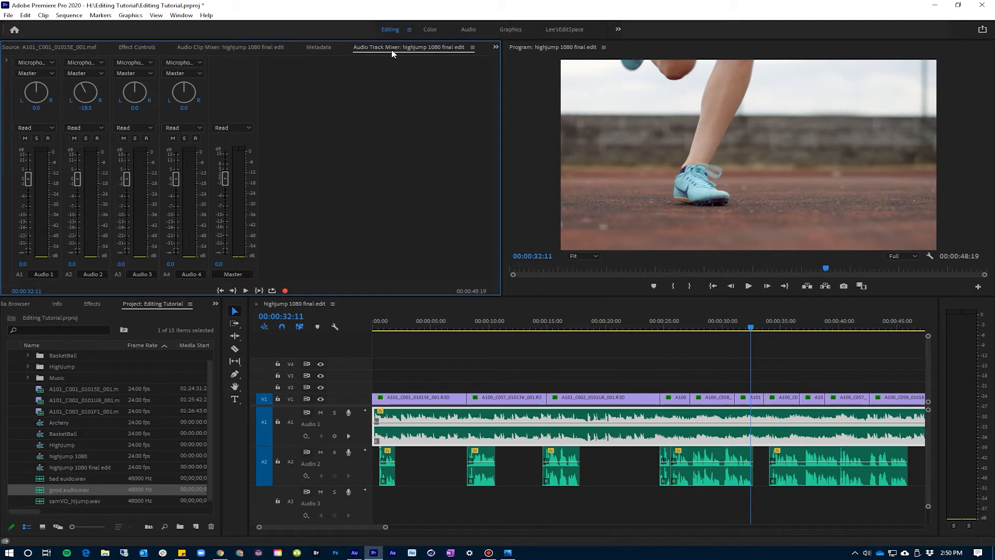
pyautogui.click(181, 15)
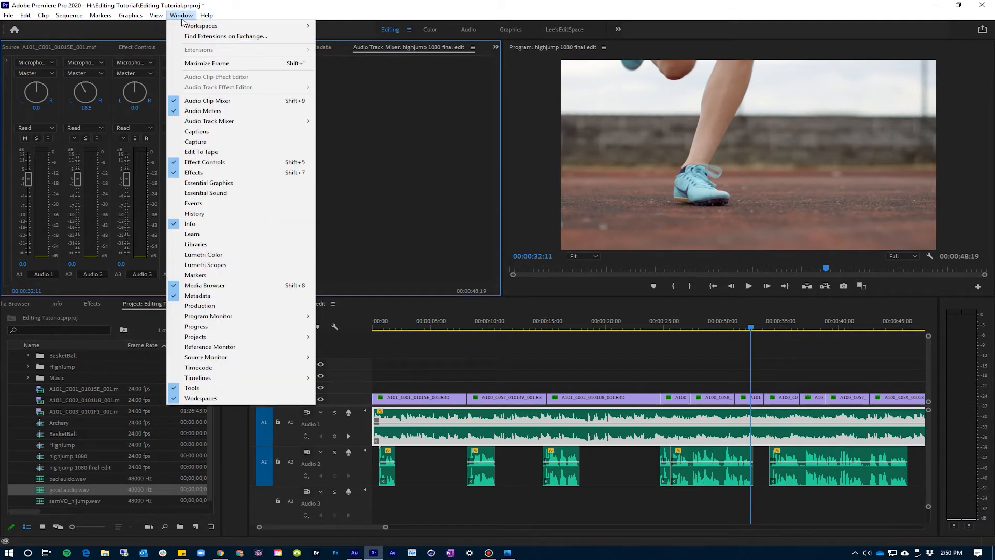
pyautogui.moveTo(216, 121)
pyautogui.click(350, 121)
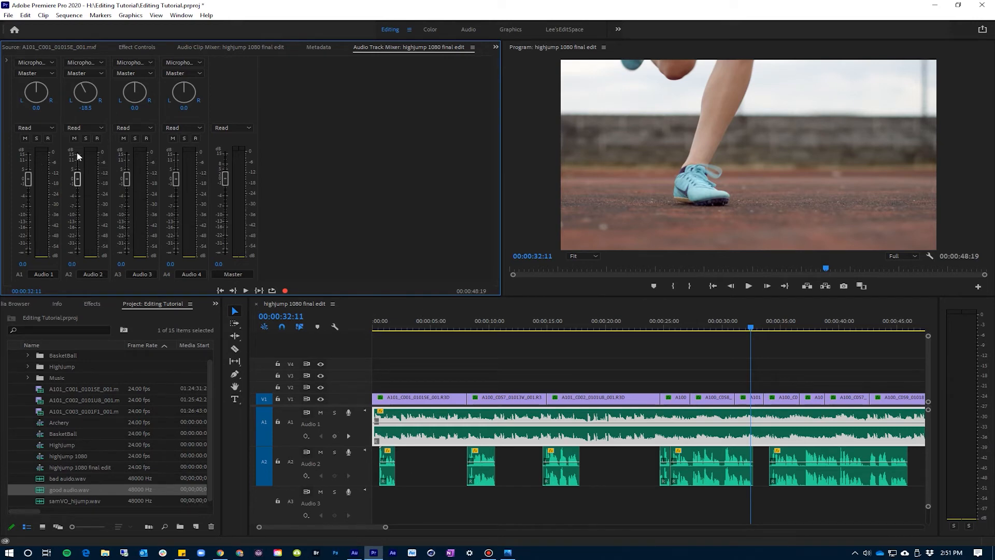
pyautogui.click(6, 61)
pyautogui.click(8, 61)
pyautogui.click(7, 62)
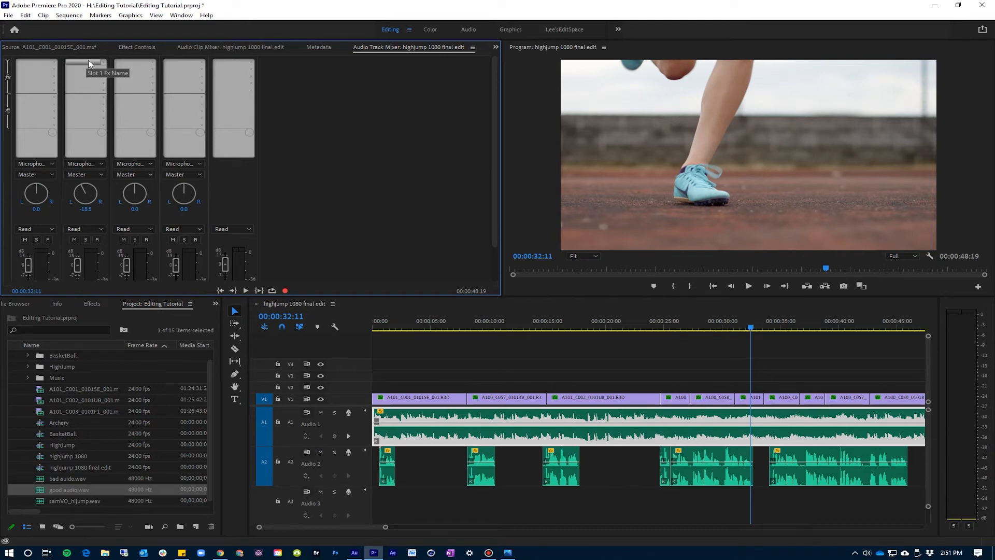
# - Add a Parametric Equalizer to the first effect slot of the Audio 2 track
pyautogui.click(104, 64)
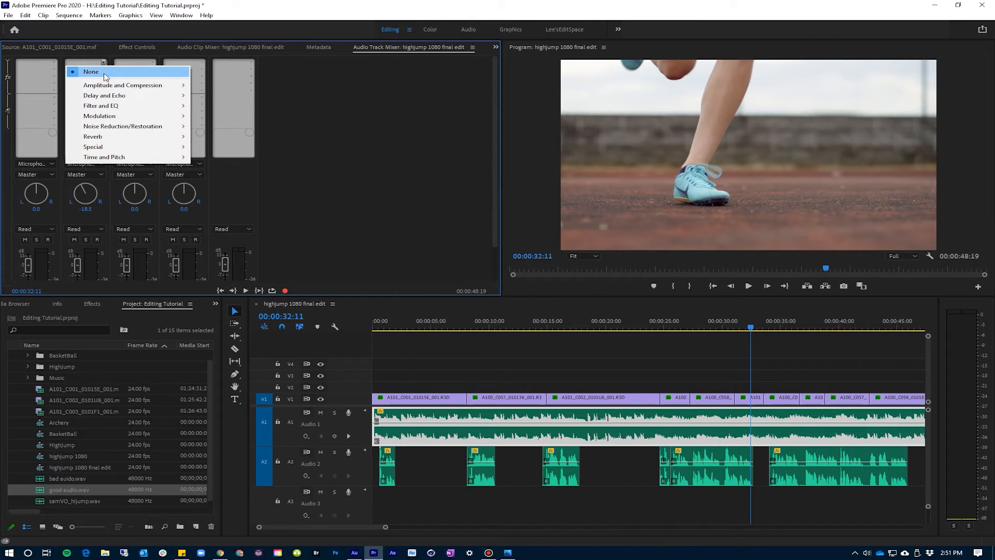
pyautogui.moveTo(120, 107)
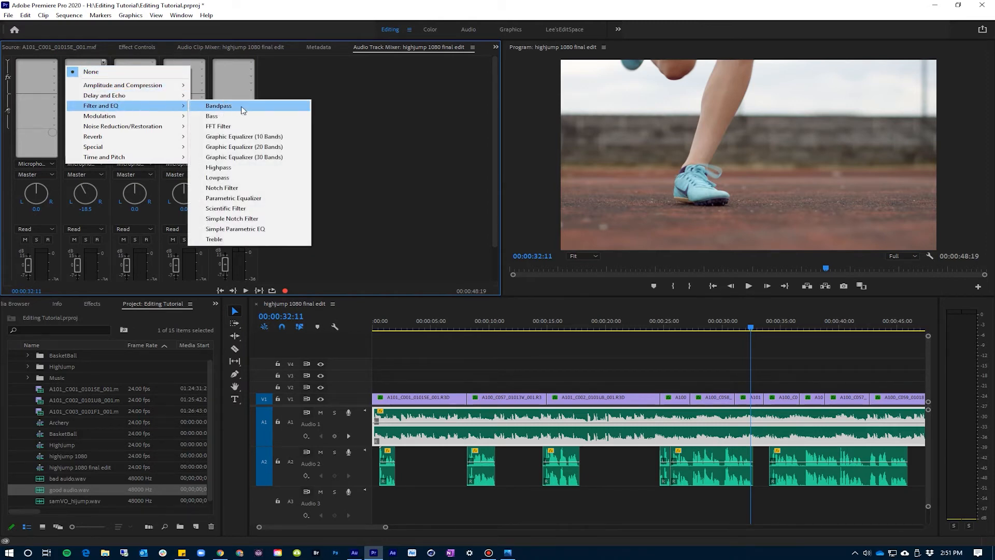
pyautogui.click(249, 199)
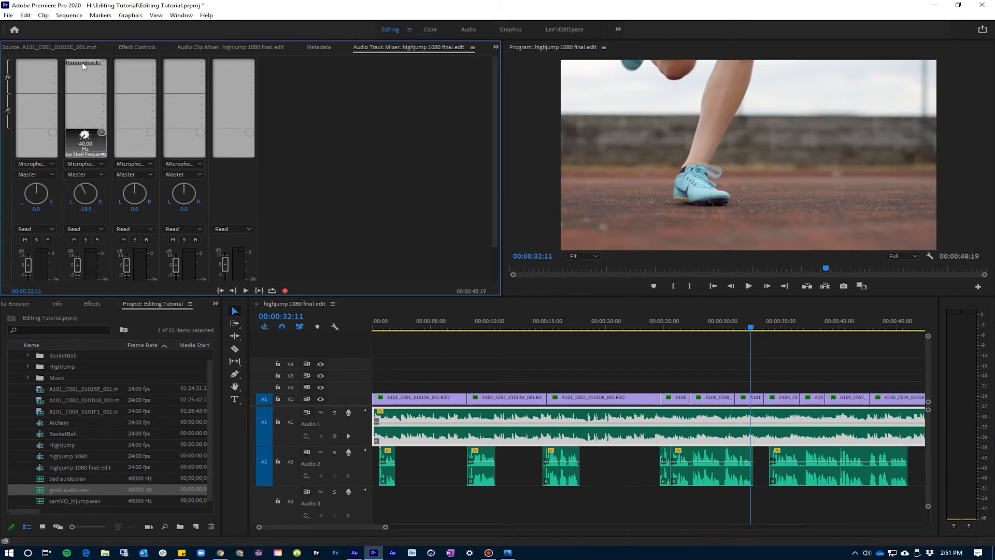
# - Apply the Vocal Enhancer preset to the Parametric Equalizer on the Audio 2 track and close its effect editor
pyautogui.doubleClick(82, 62)
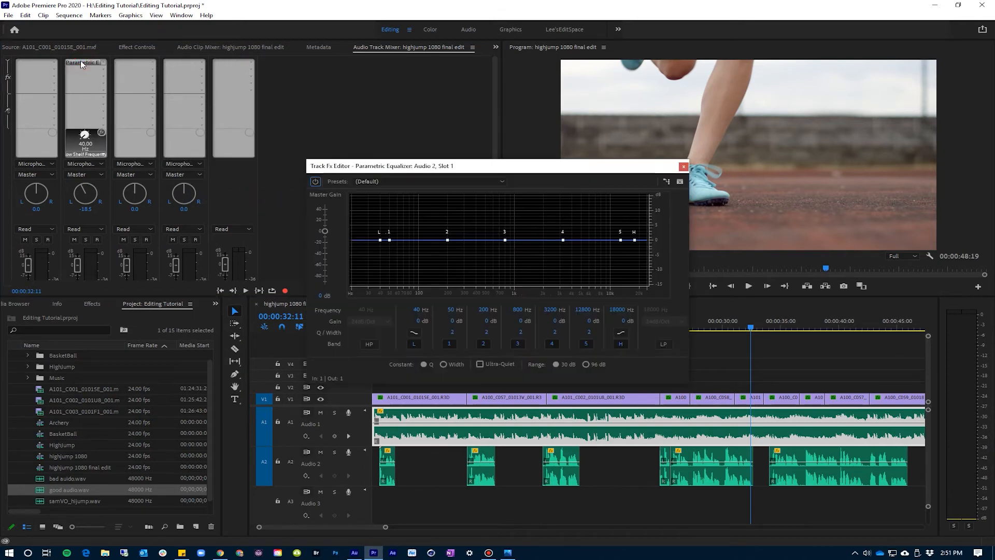
pyautogui.moveTo(473, 166); pyautogui.dragTo(448, 105)
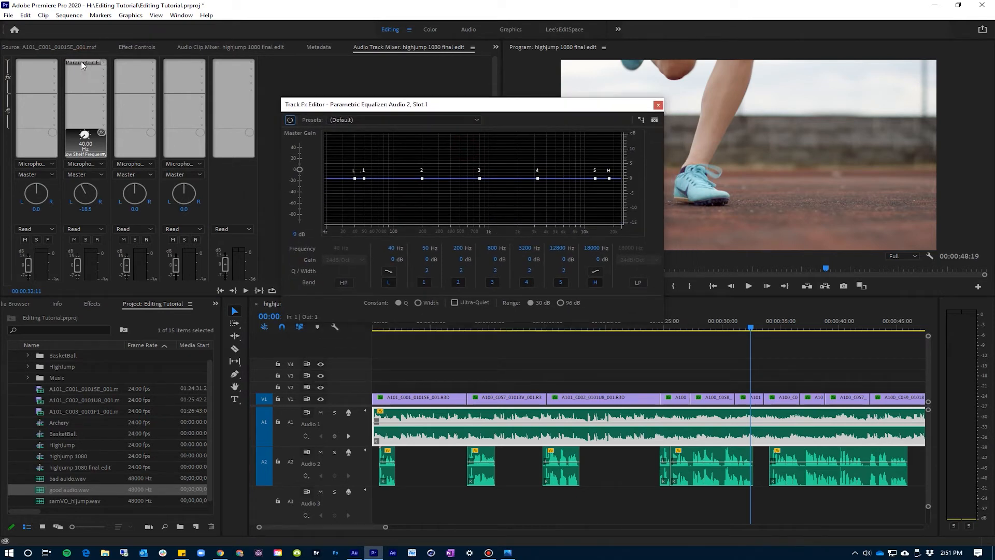
pyautogui.moveTo(479, 107); pyautogui.dragTo(493, 136)
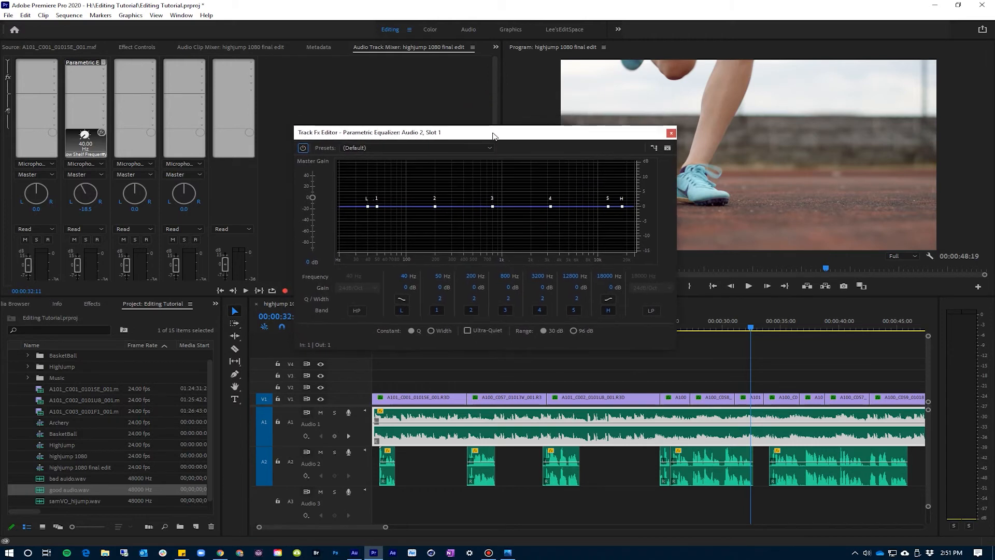
pyautogui.click(424, 148)
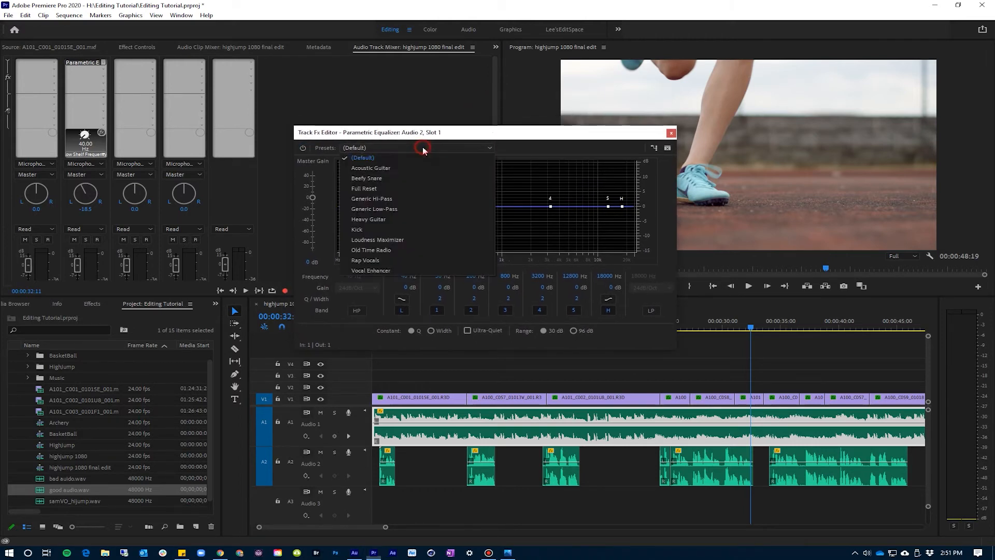
pyautogui.click(408, 267)
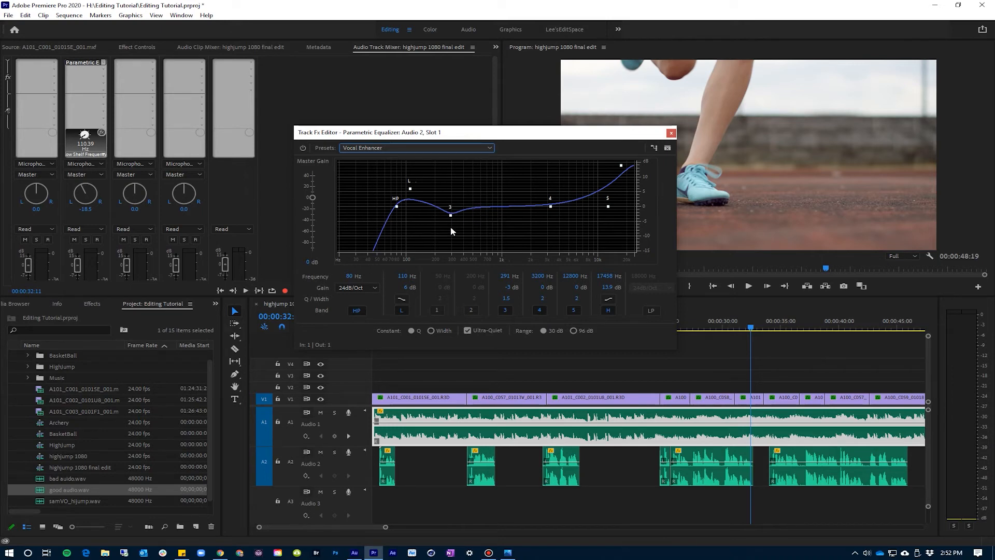
pyautogui.click(670, 133)
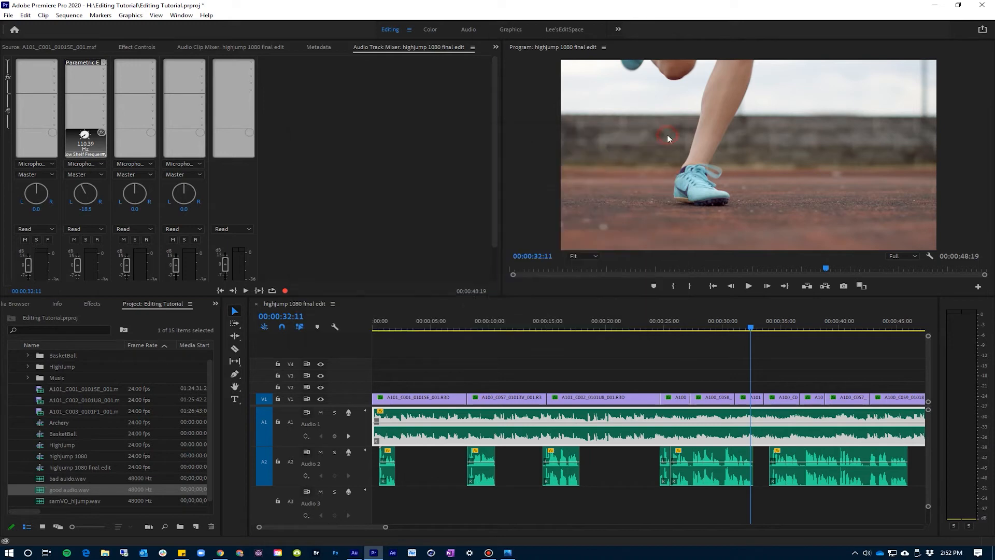
# - Play the sequence from about 25 seconds to hear the voice-over with the equalizer preset
pyautogui.click(663, 325)
pyautogui.press('space')
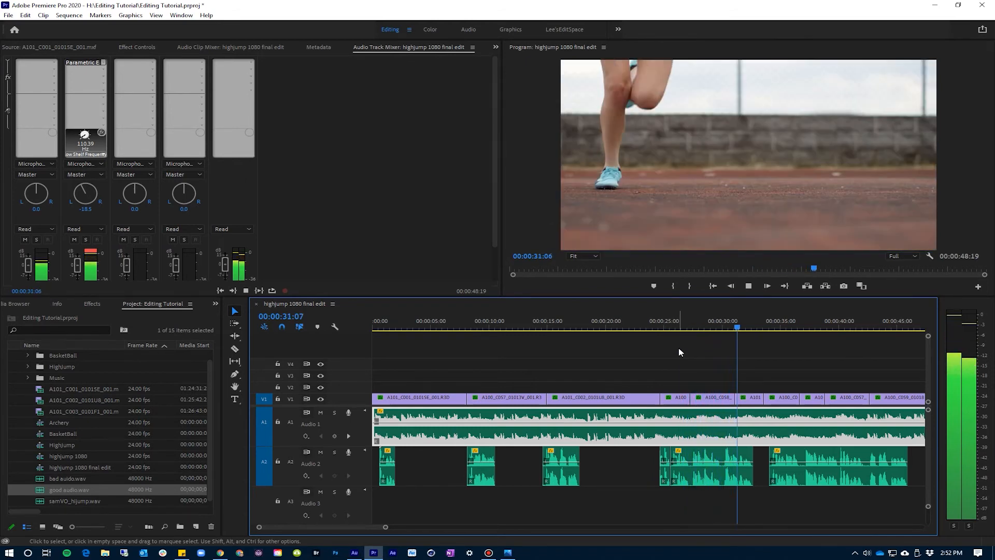
pyautogui.press('space')
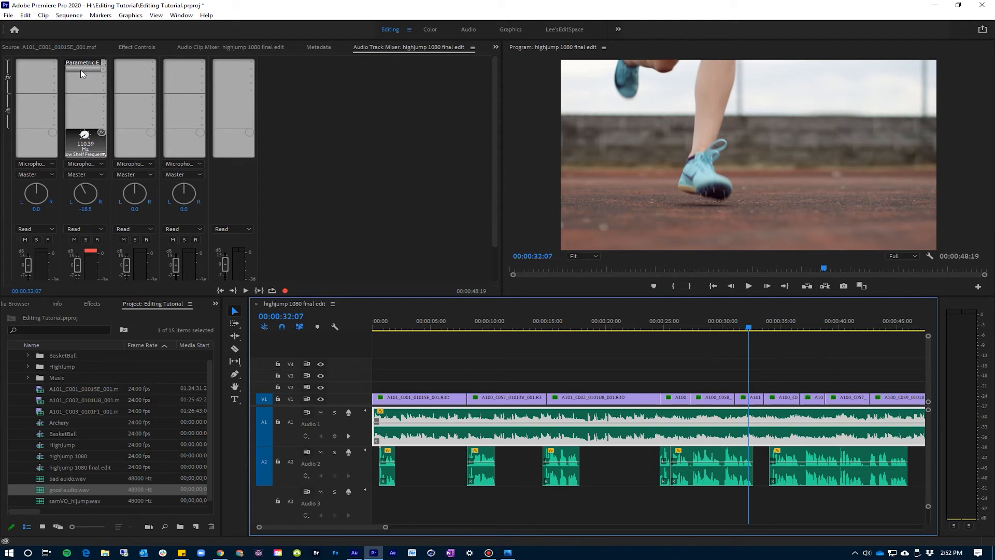
# - Add a Multiband Compressor to the second effect slot of the Audio 2 track
pyautogui.click(101, 70)
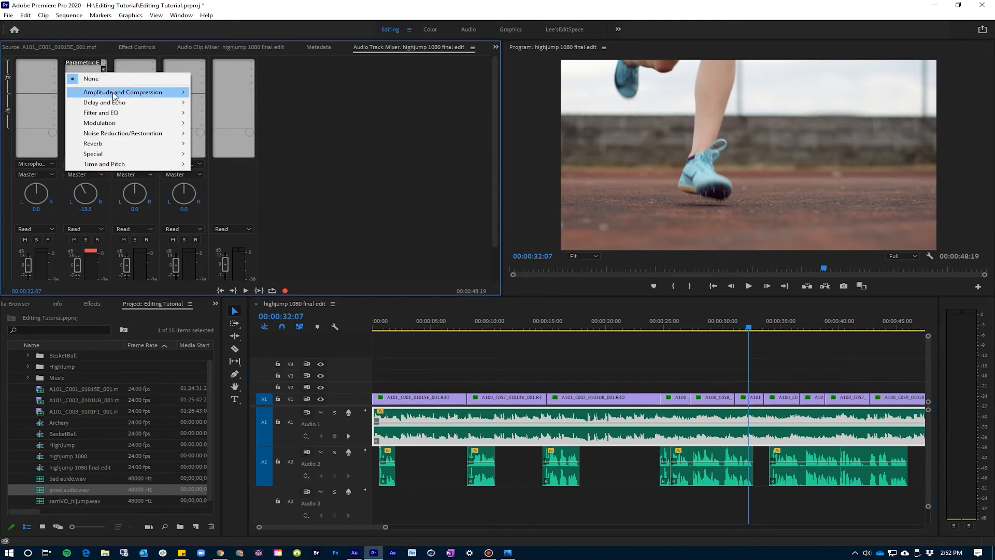
pyautogui.moveTo(160, 94)
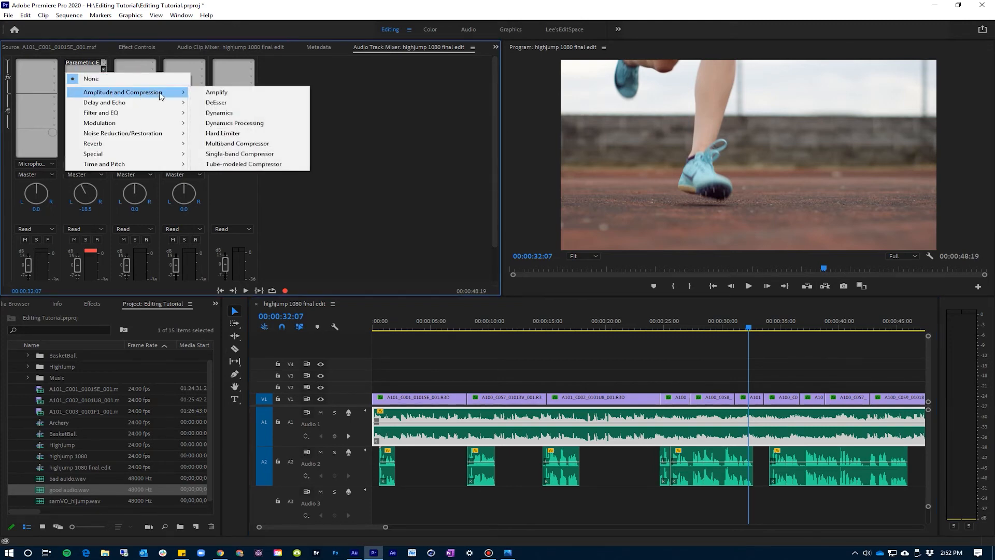
pyautogui.click(255, 145)
# - Open the Multiband Compressor's effect editor for Audio 2 and apply the Broadcast preset
pyautogui.click(80, 70)
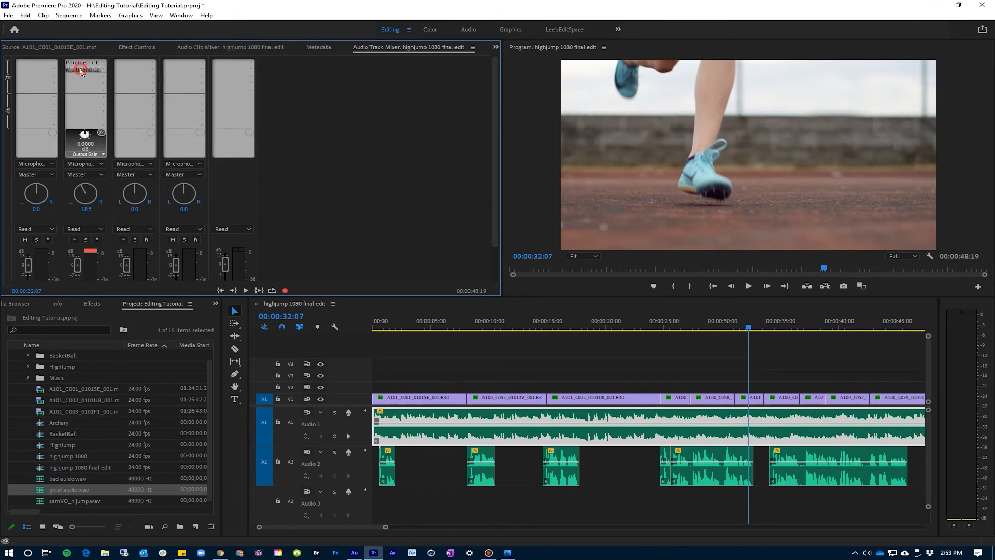
pyautogui.click(80, 70)
pyautogui.moveTo(481, 138); pyautogui.dragTo(481, 139)
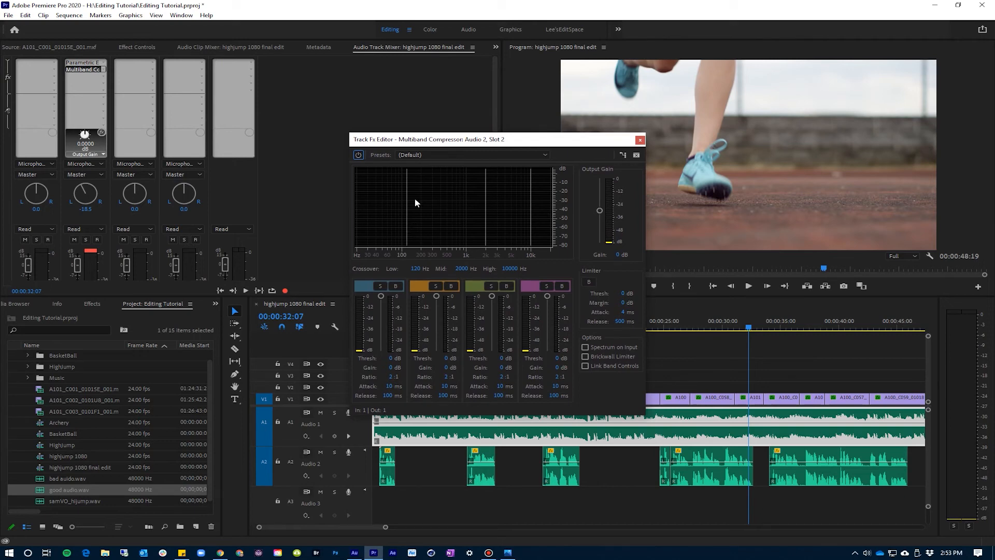
pyautogui.click(430, 155)
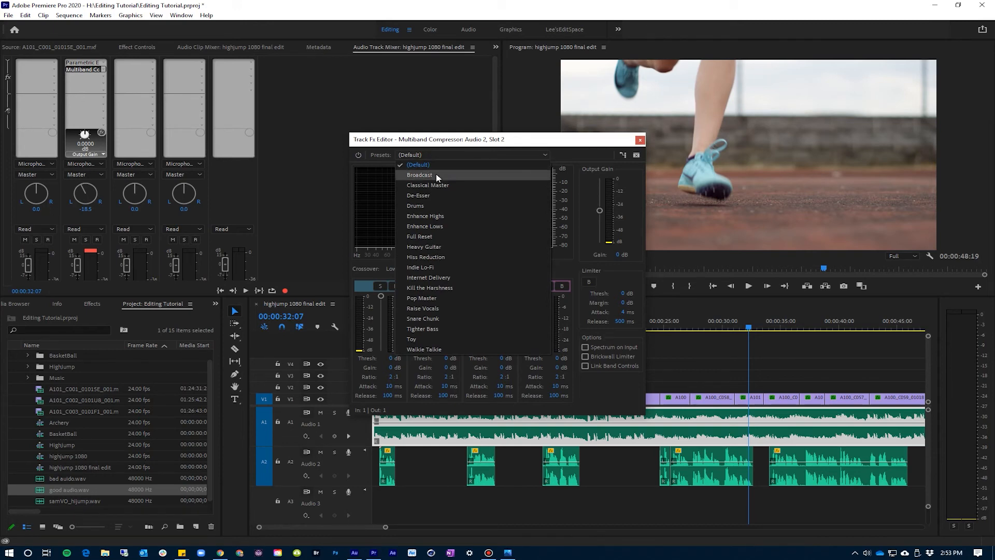
pyautogui.click(436, 175)
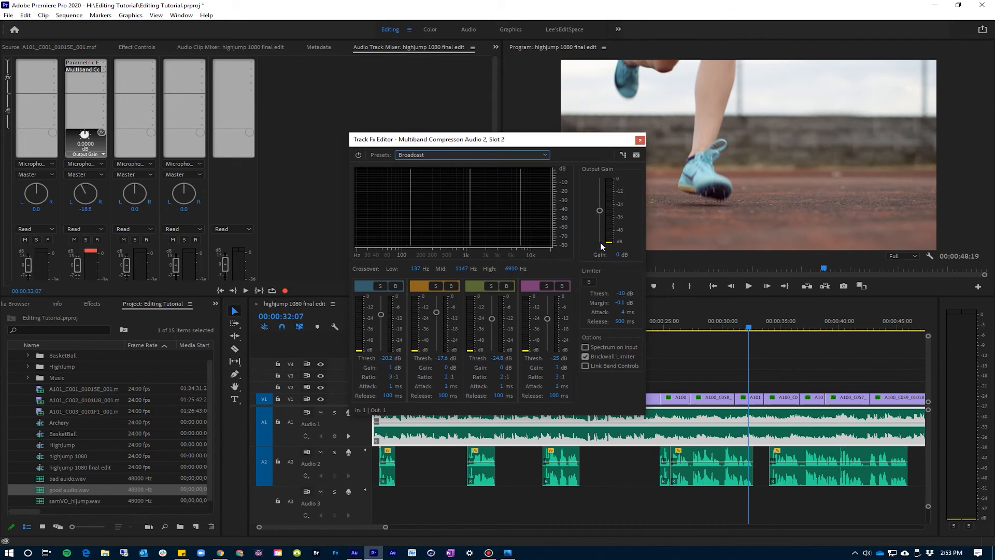
pyautogui.moveTo(567, 139); pyautogui.dragTo(567, 92)
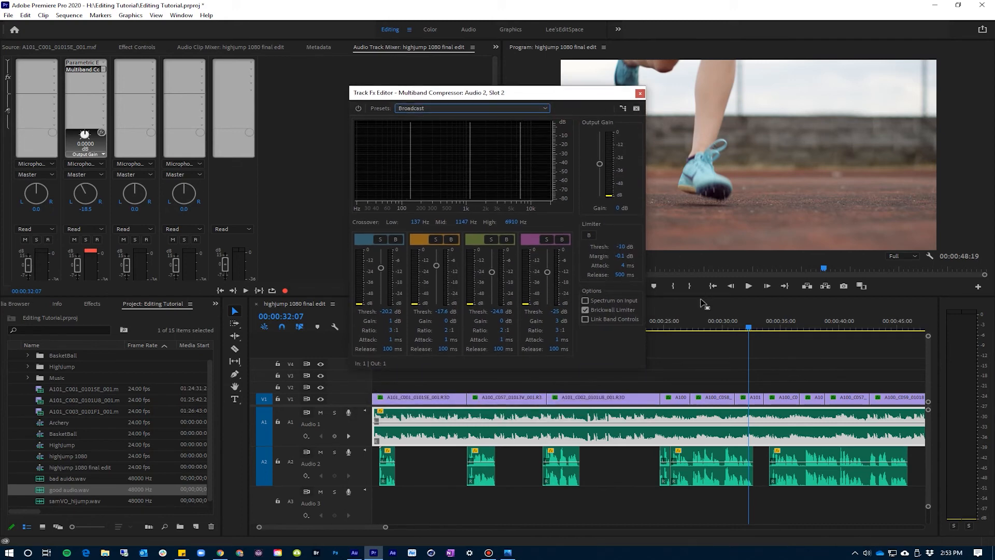
# - Play the sequence from about 24 seconds while watching the compressor's band levels, and close the effect editor
pyautogui.click(654, 326)
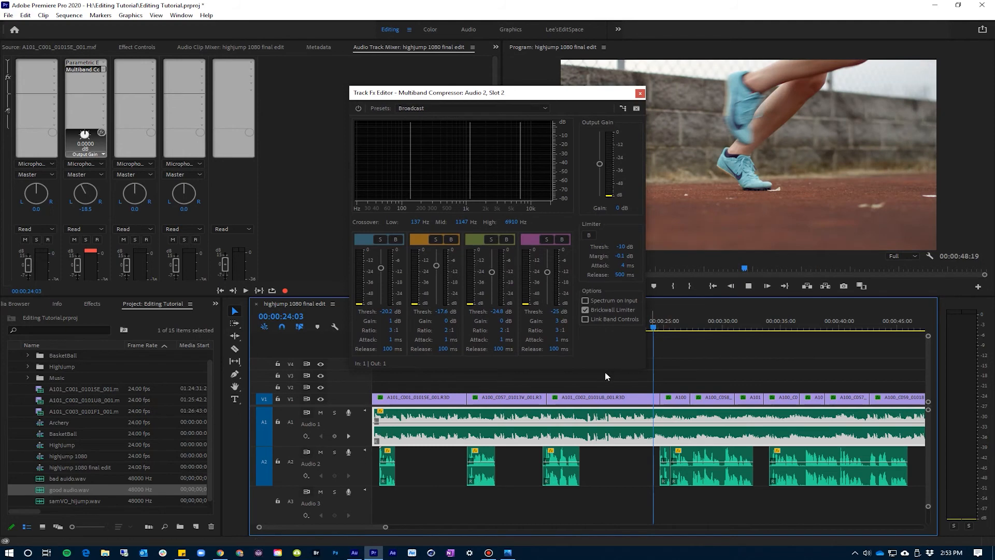
pyautogui.press('space')
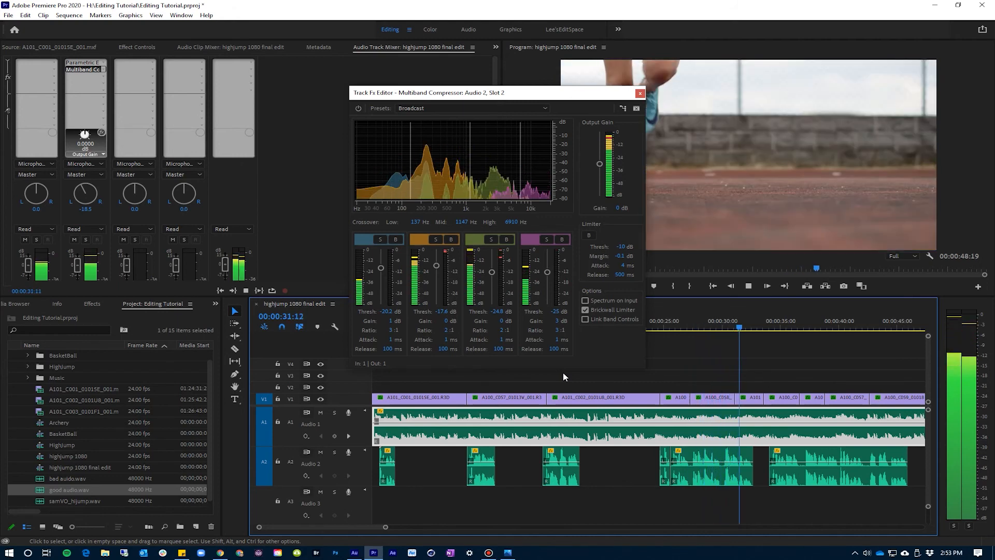
pyautogui.press('space')
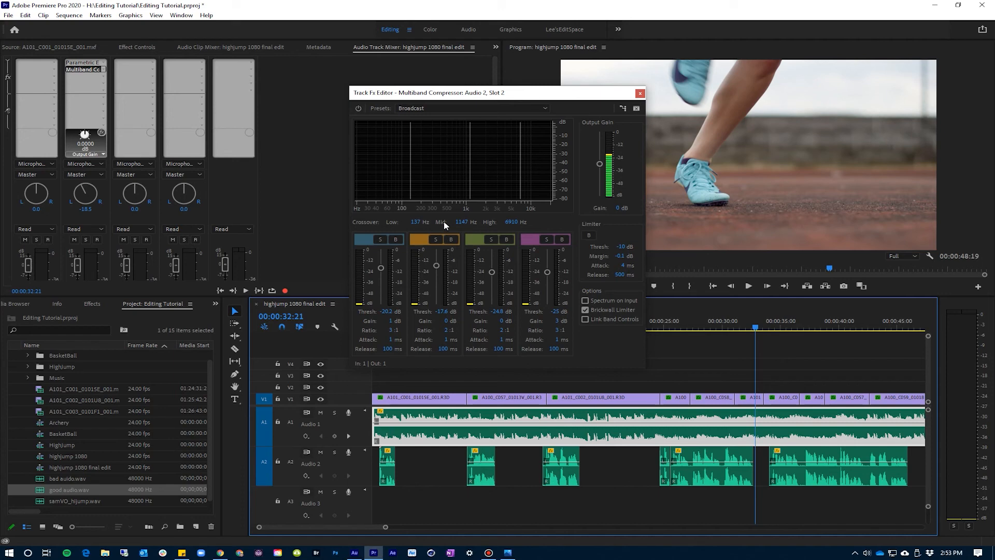
pyautogui.click(640, 94)
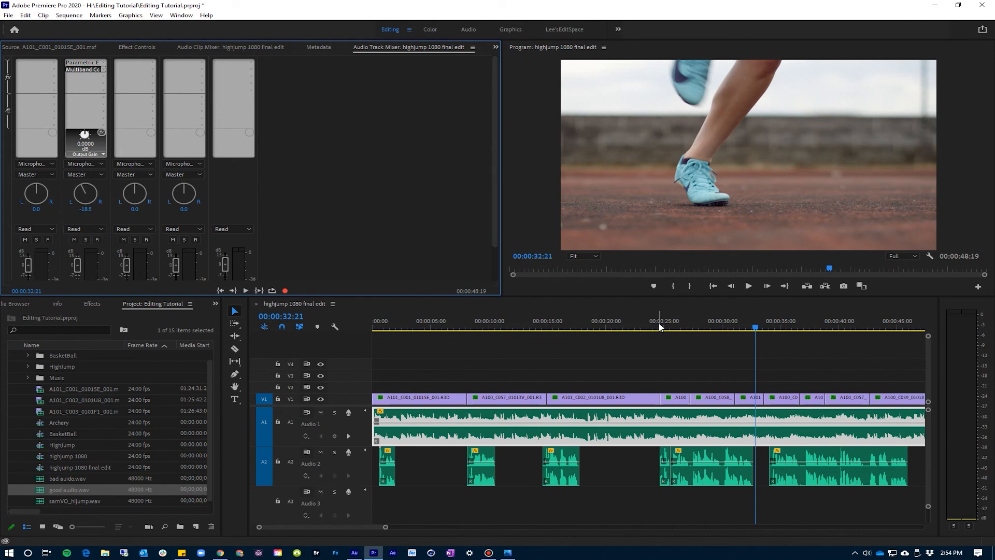
# - Play the sequence from about 25 seconds past the last voice-over clip to review the full mix
pyautogui.click(399, 325)
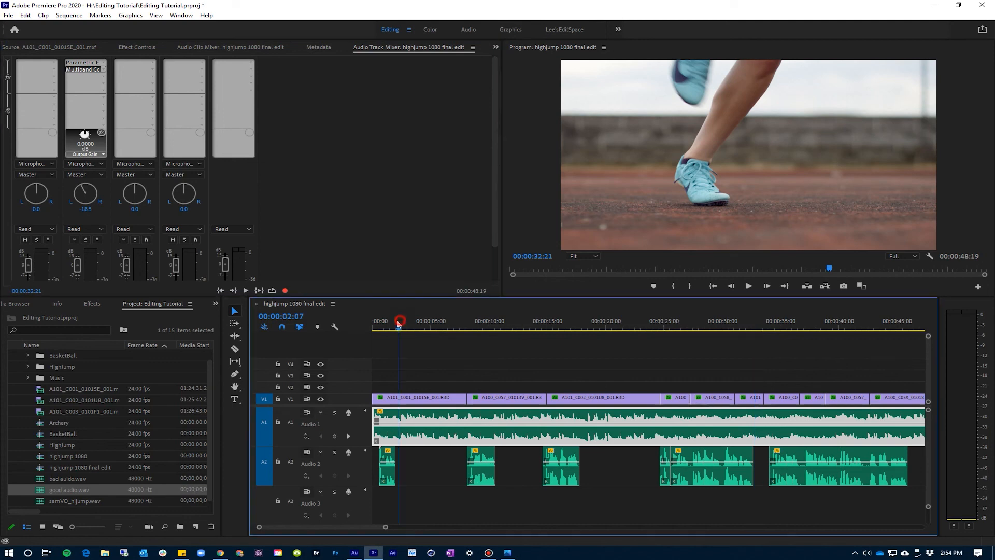
pyautogui.click(661, 326)
pyautogui.press('space')
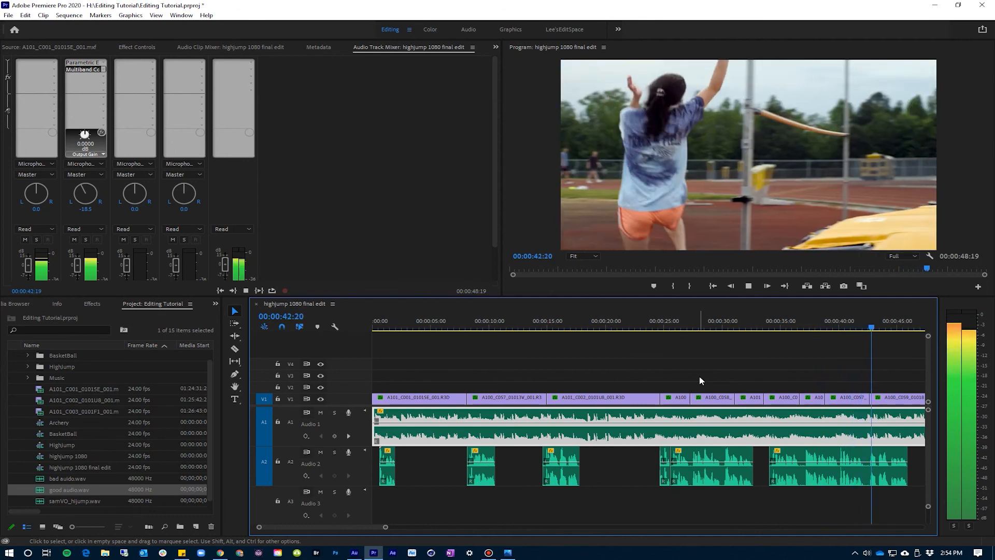
pyautogui.scroll(-5, 696, 373)
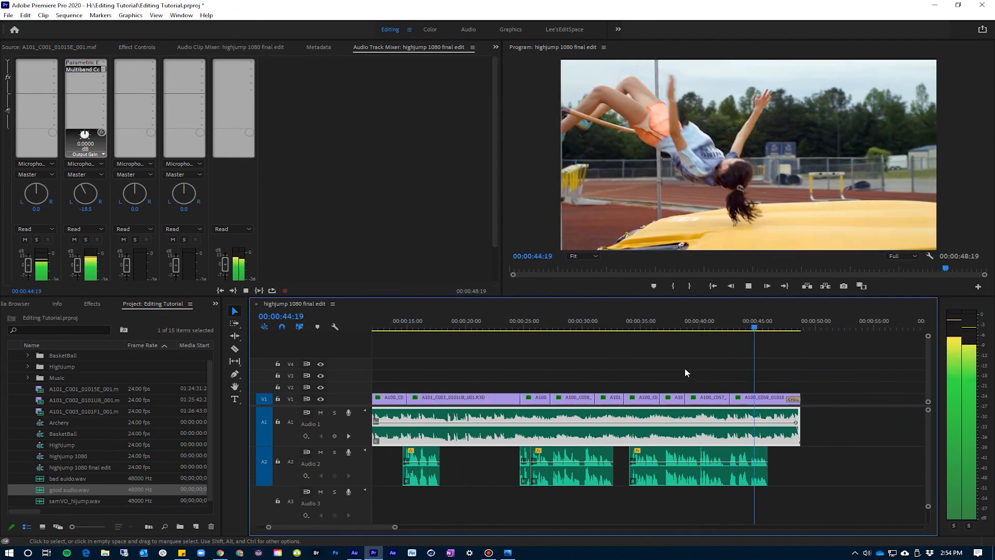
pyautogui.press('space')
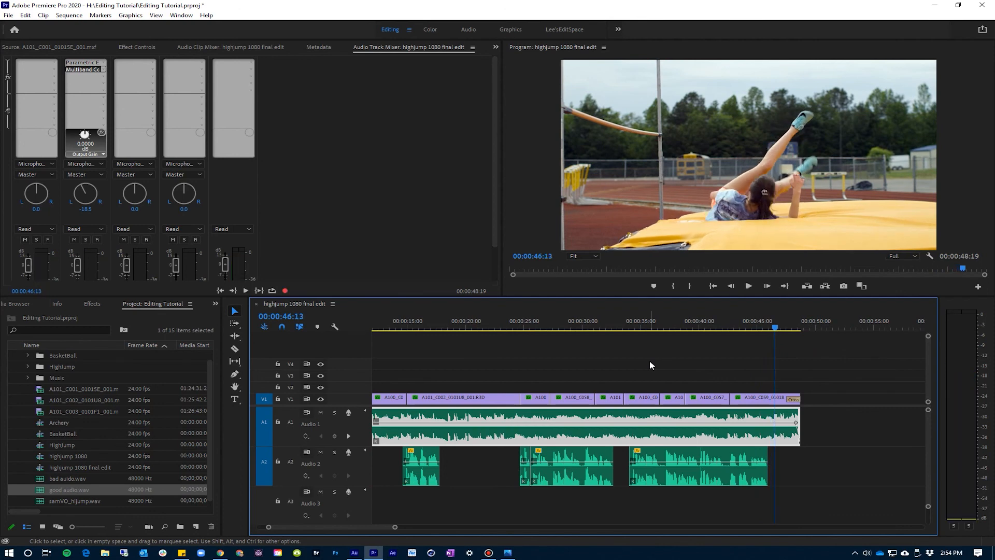